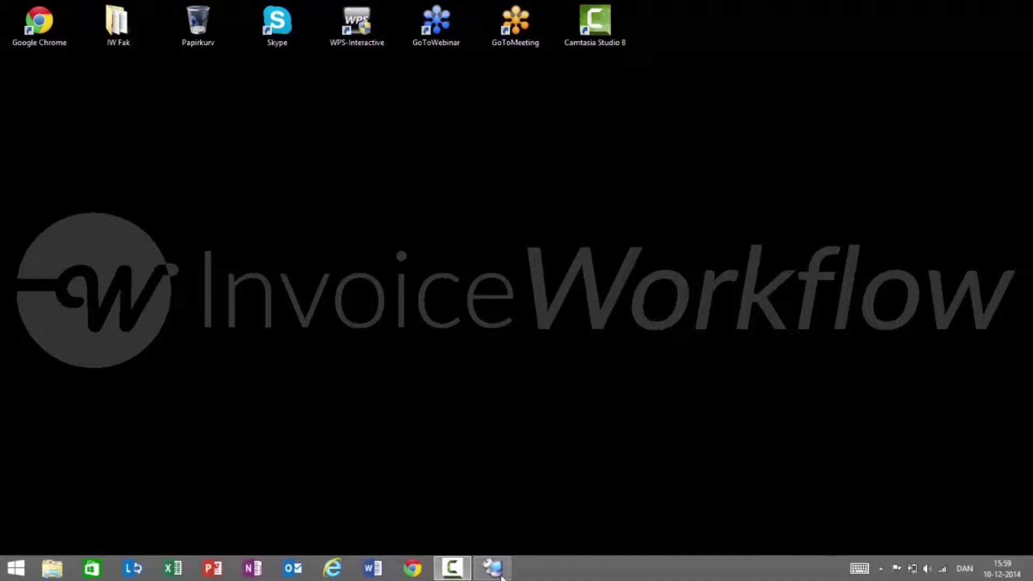
Switch to the Dynamics NAV session and open the WalkerHolland document IW007960 from the incomplete Invoice Workflow documents.
click(499, 575)
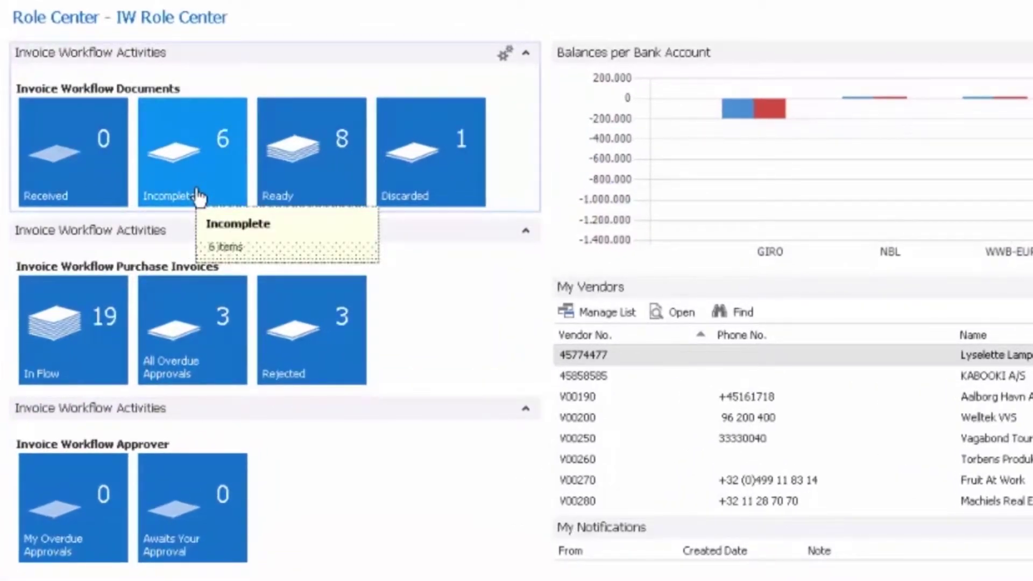
click(213, 172)
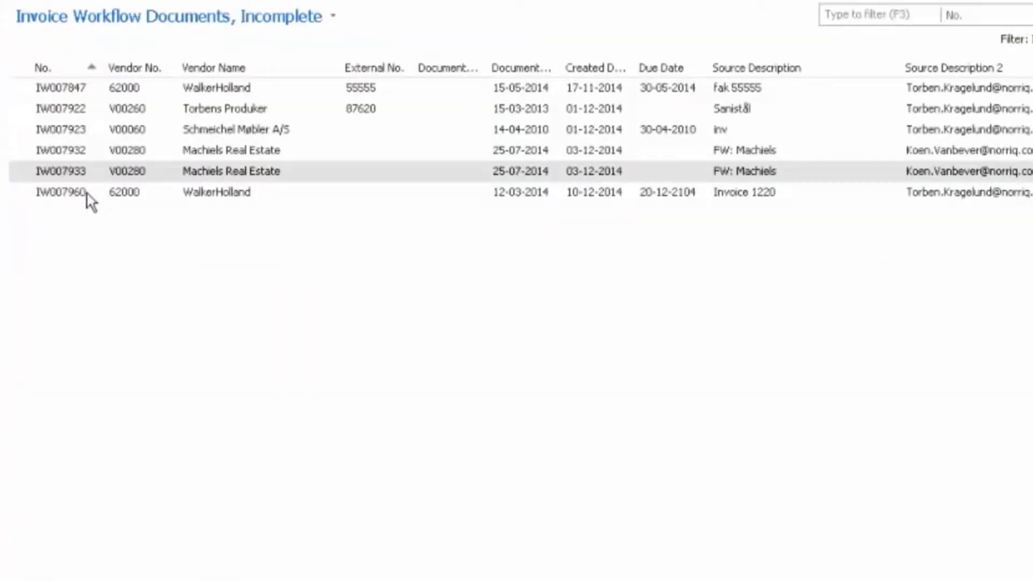
click(71, 194)
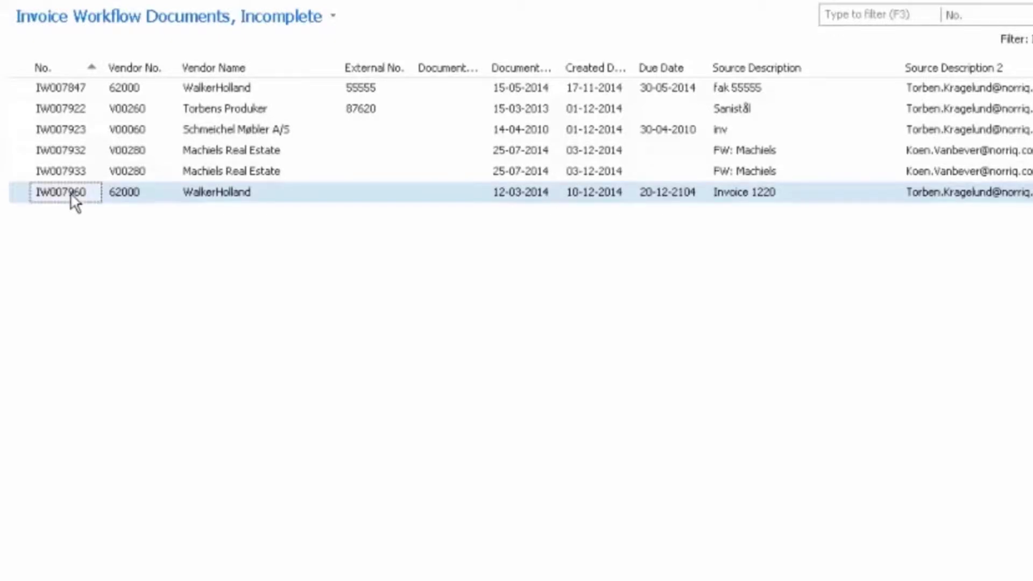
double_click(71, 194)
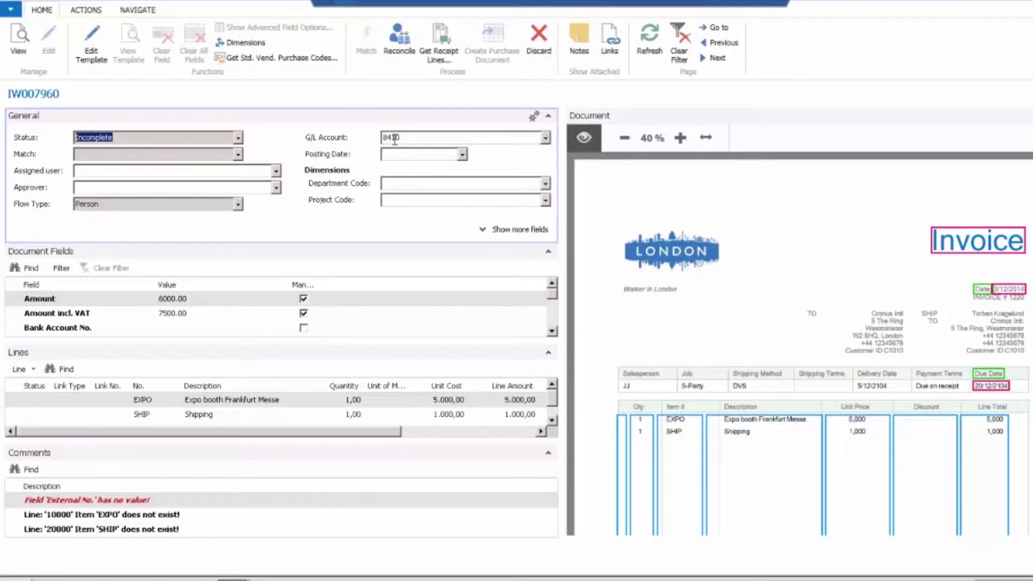
Review the selectable G/L accounts and read through the document fields down to the Vendor No. field.
click(545, 138)
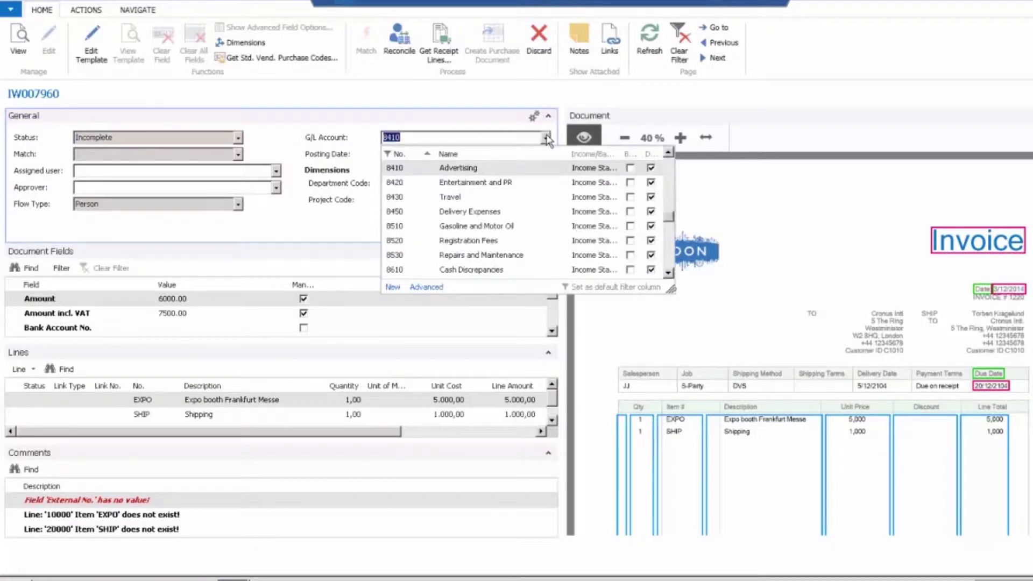
click(547, 139)
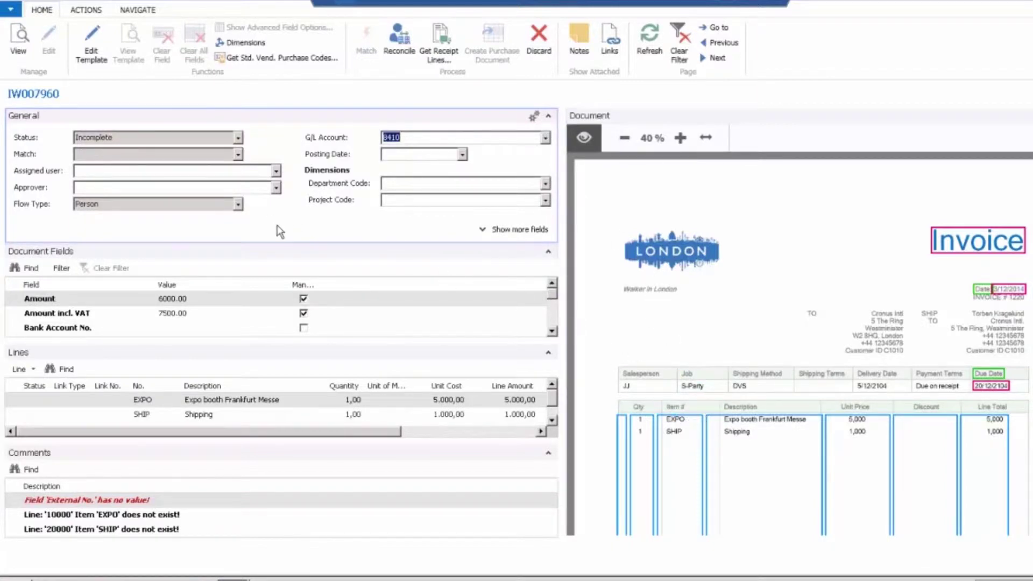
click(552, 331)
click(552, 332)
click(552, 332)
click(552, 331)
click(552, 331)
click(552, 331)
click(552, 331)
click(552, 332)
click(552, 331)
click(552, 331)
click(552, 331)
click(552, 331)
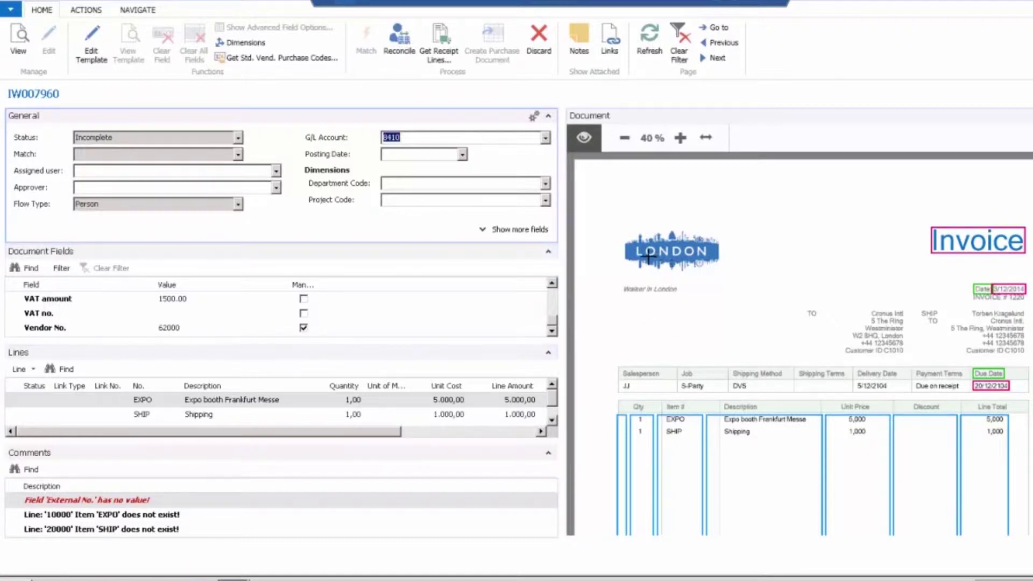
Look at the vendor's Cost G/L Account setup and close it again.
click(136, 11)
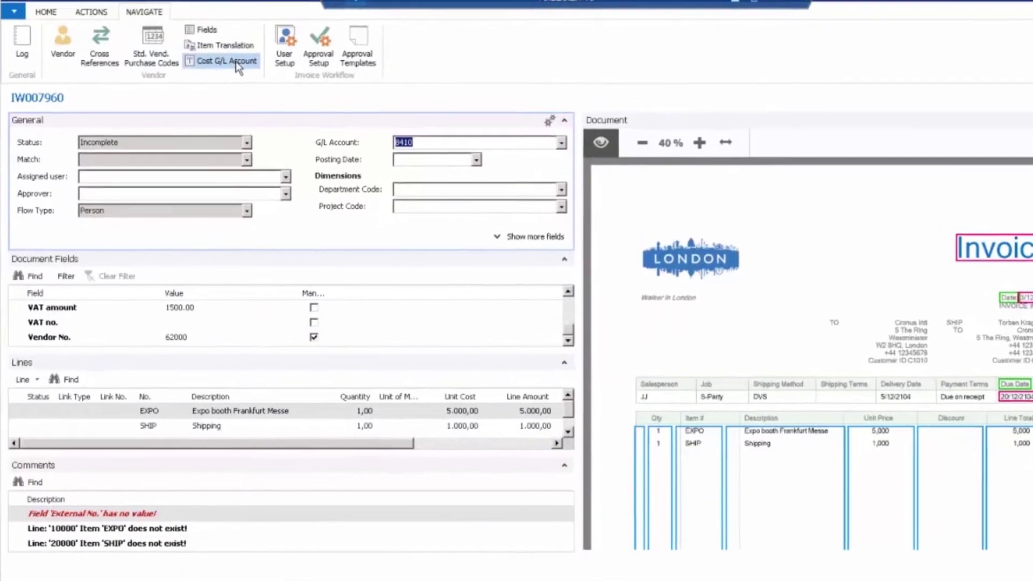
click(216, 57)
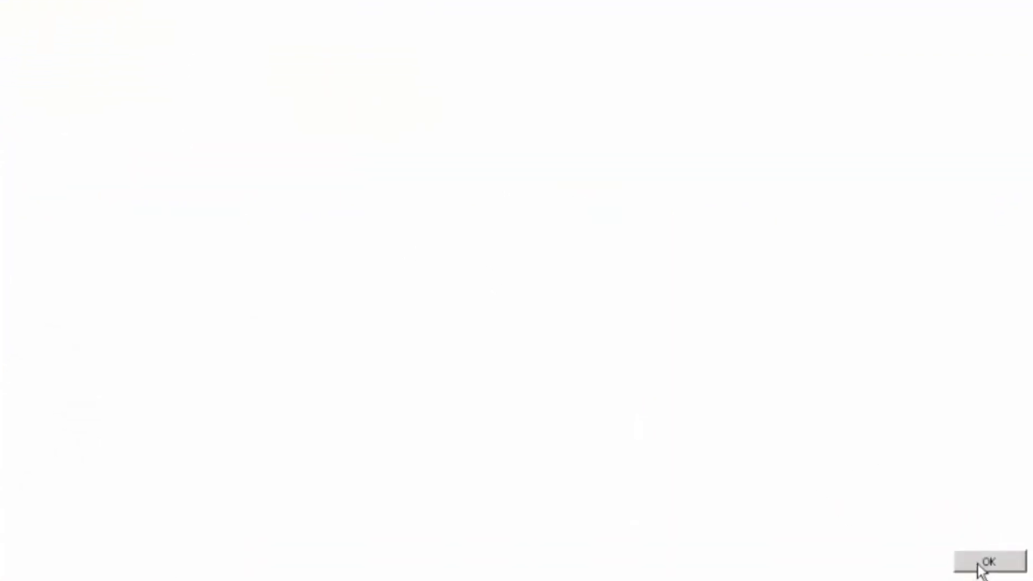
click(978, 562)
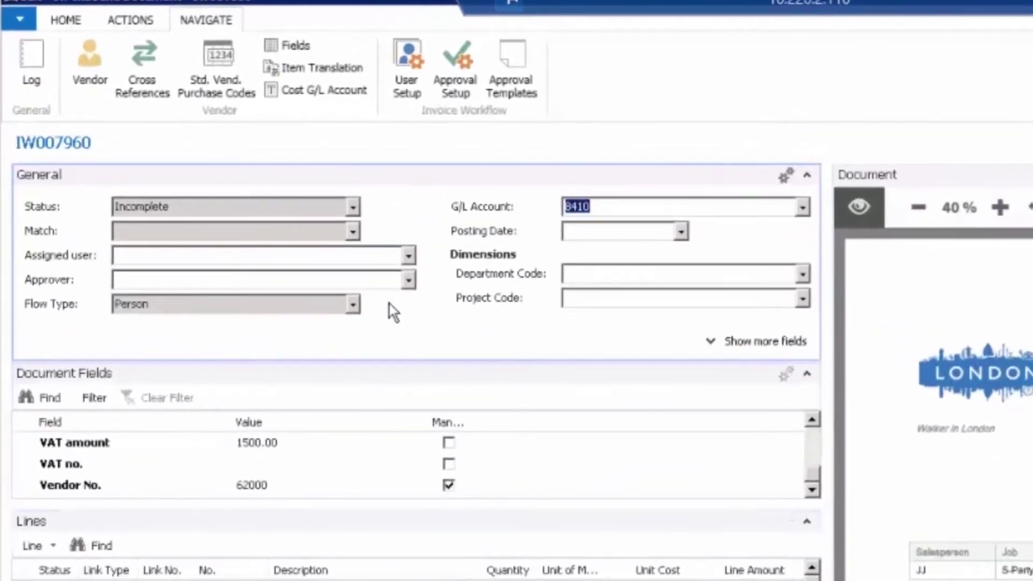
Set the document's approver to the user IWDEMO01\TOK.
click(409, 280)
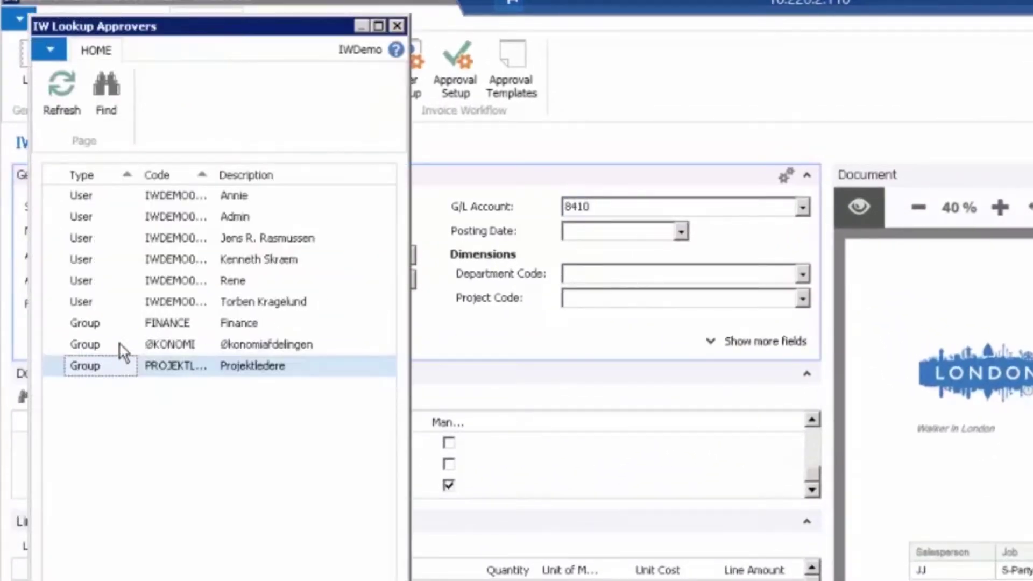
click(71, 304)
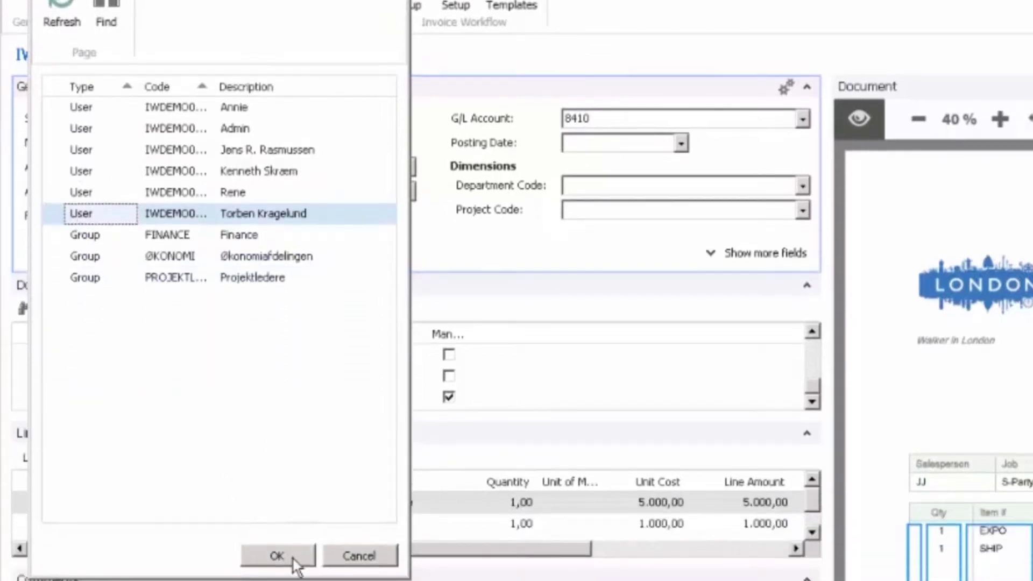
click(293, 559)
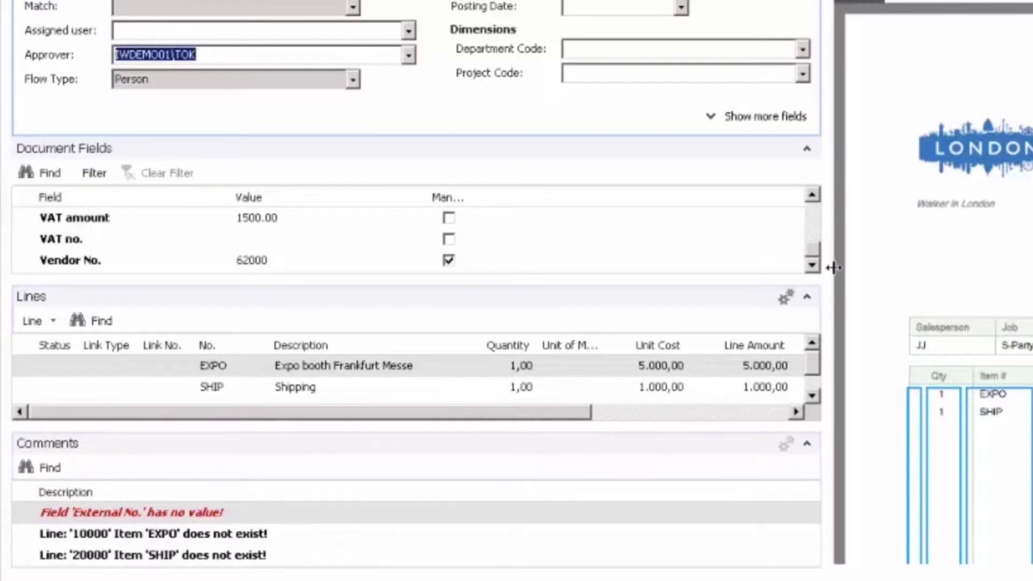
Edit the template to capture the External No. field, marking "INVOICE #" as its lead text and 1220 as its value.
scroll(812, 200, up, 6)
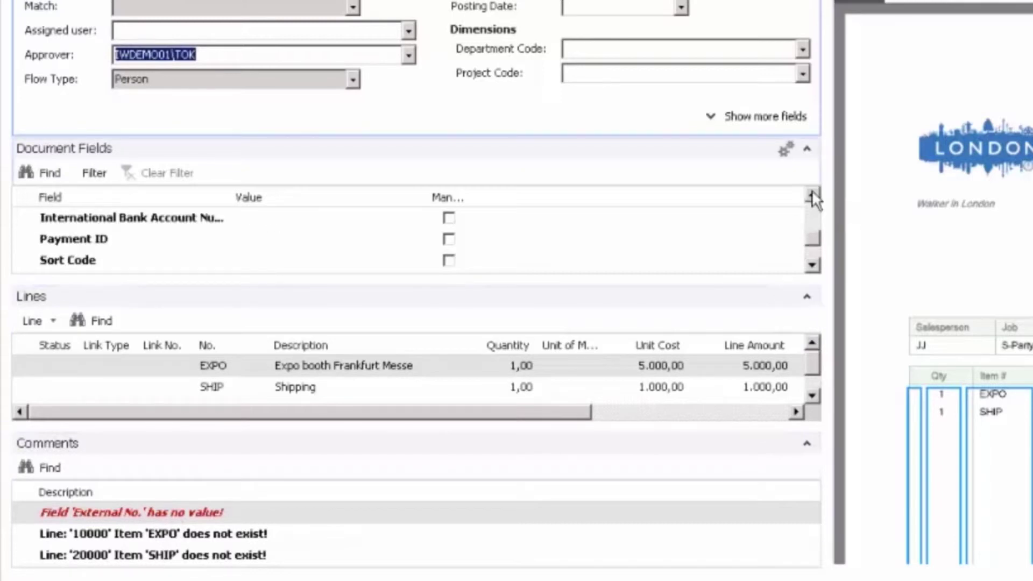
click(288, 242)
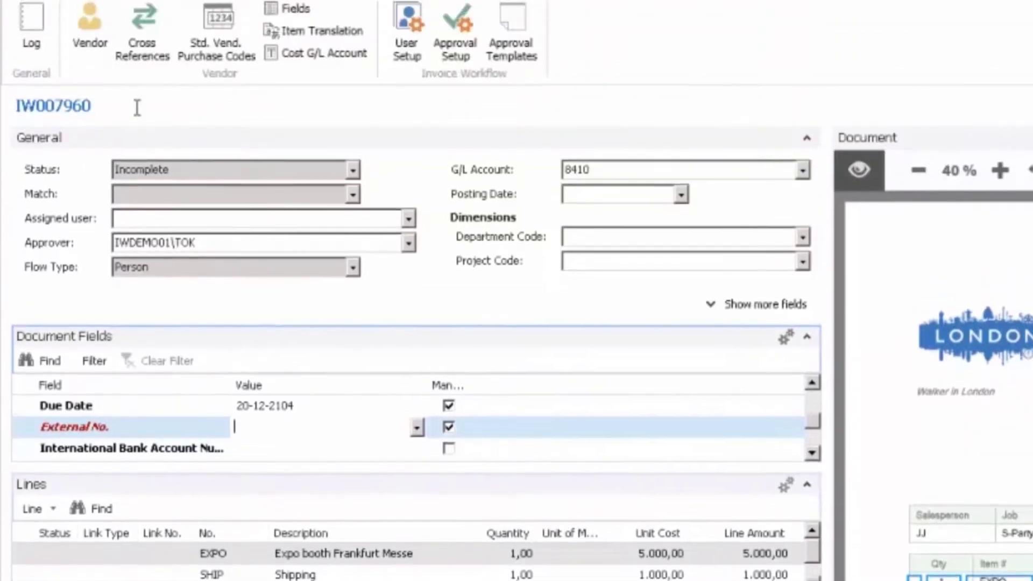
click(78, 20)
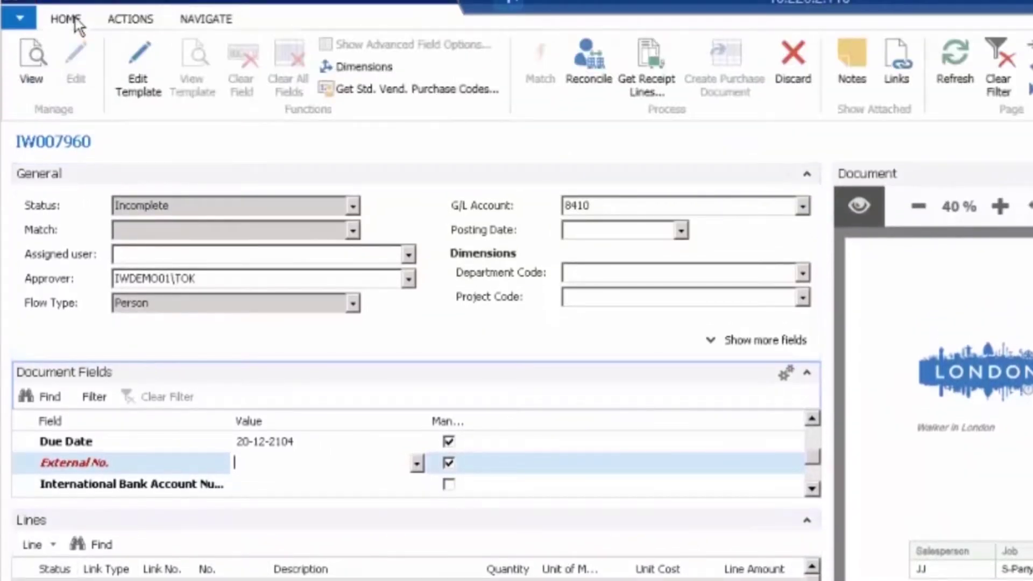
click(153, 70)
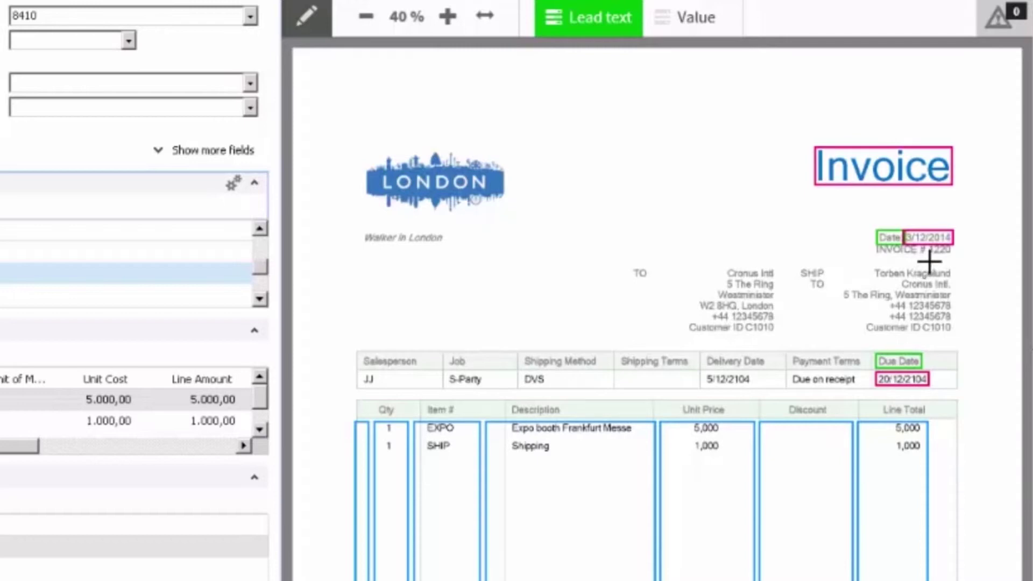
drag(930, 258, 877, 253)
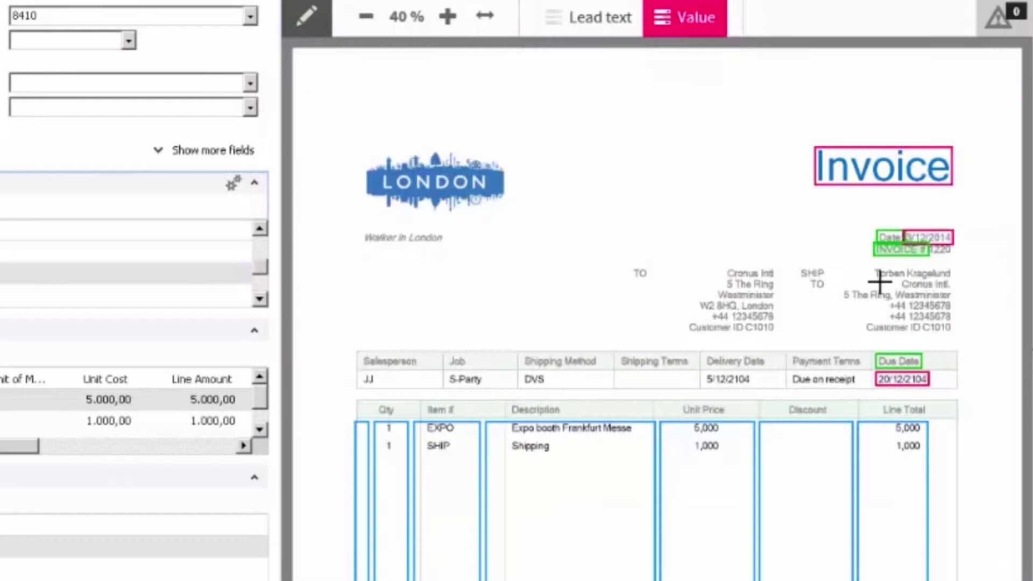
click(946, 254)
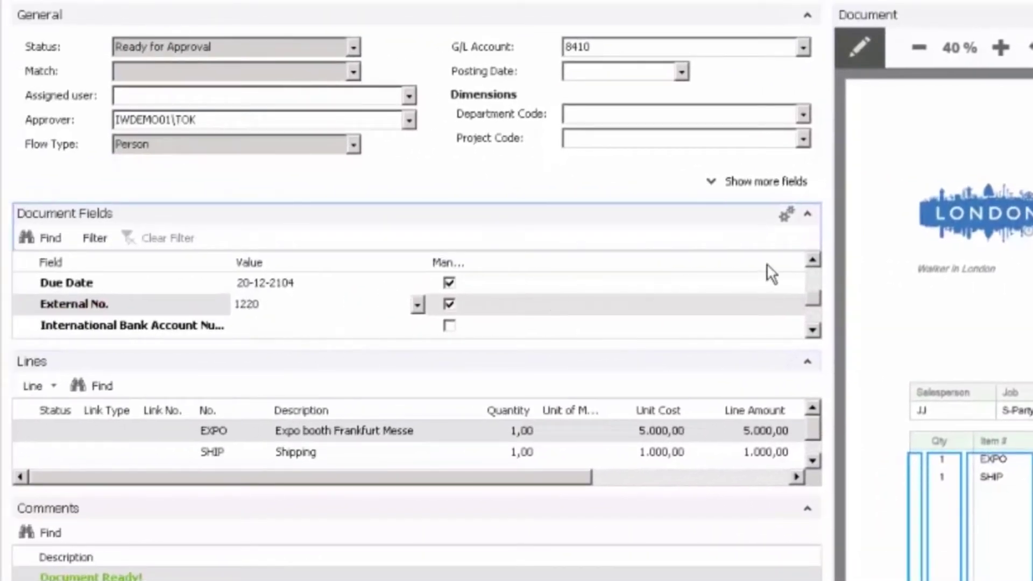
Capture the Comment field from the invoice, marking "Job" as its lead text and "S-Party" as its value.
click(813, 261)
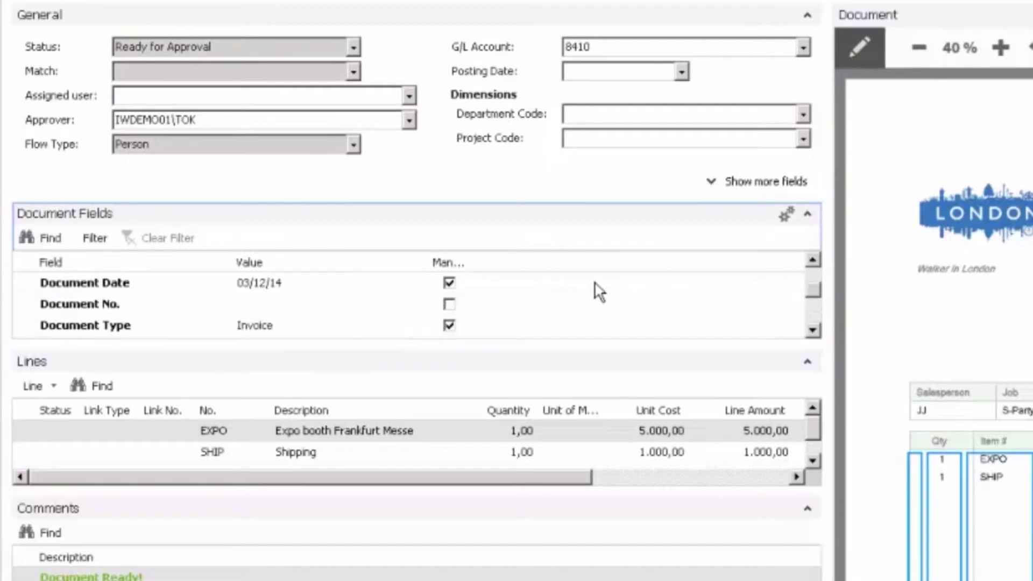
click(812, 261)
click(812, 261)
click(812, 260)
click(284, 307)
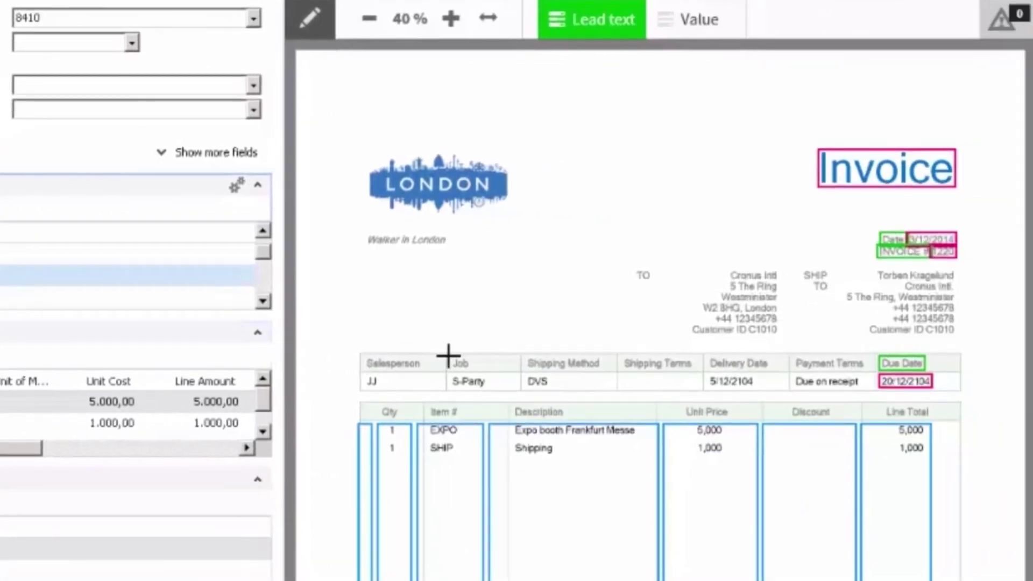
drag(449, 355, 472, 370)
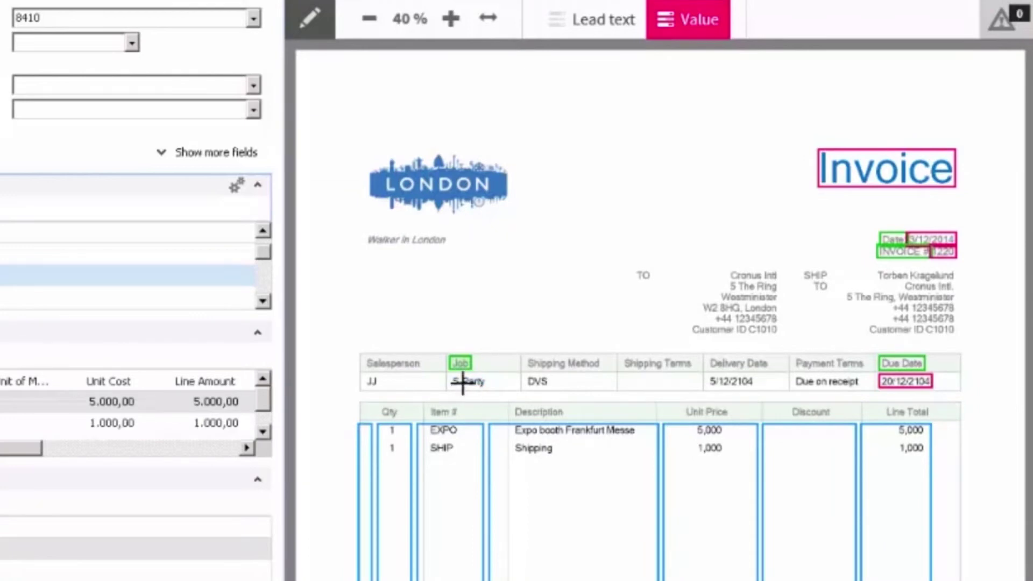
click(467, 383)
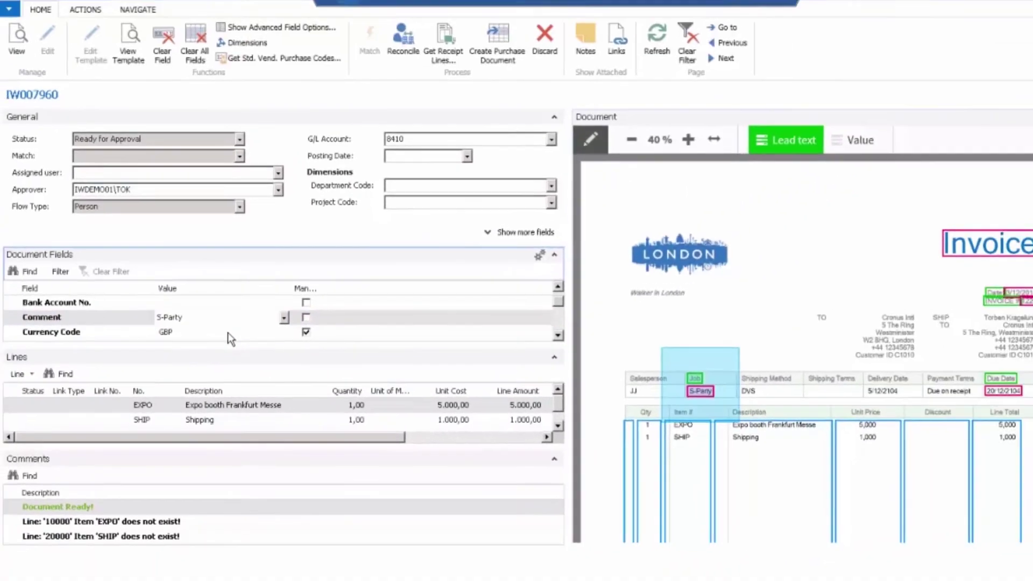
Create the purchase document from the completed invoice and acknowledge the approval request message.
click(226, 338)
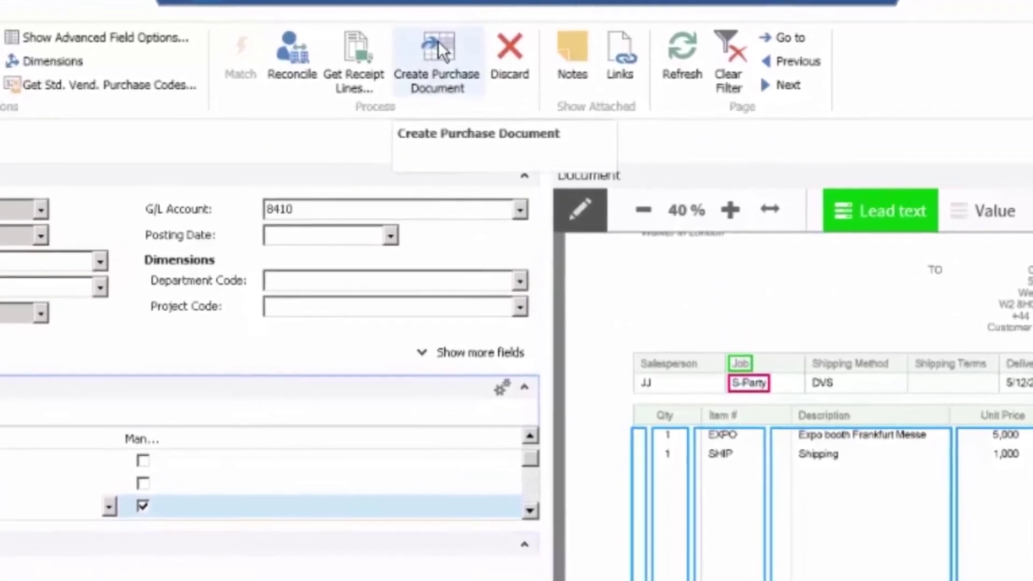
click(461, 57)
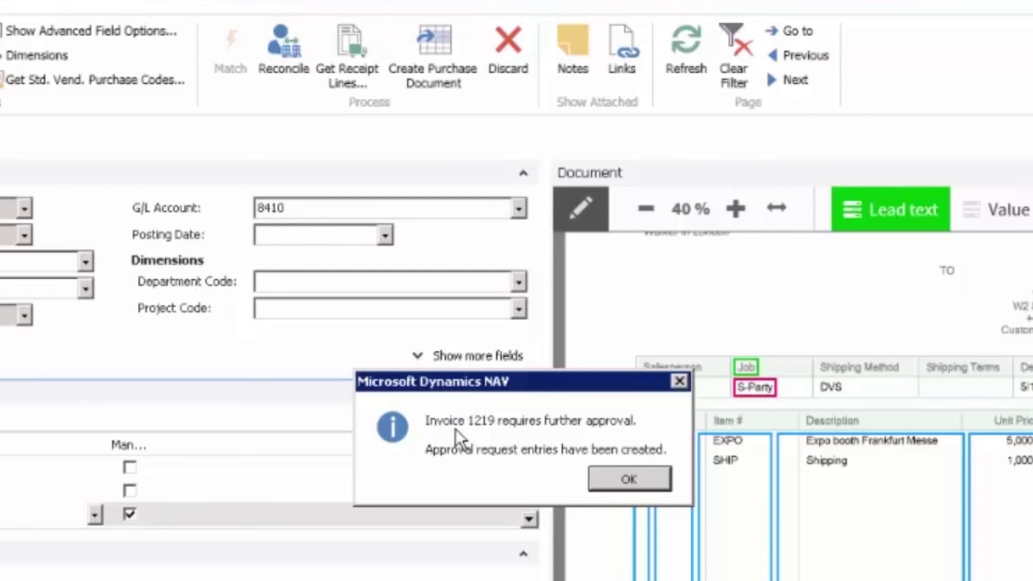
click(630, 481)
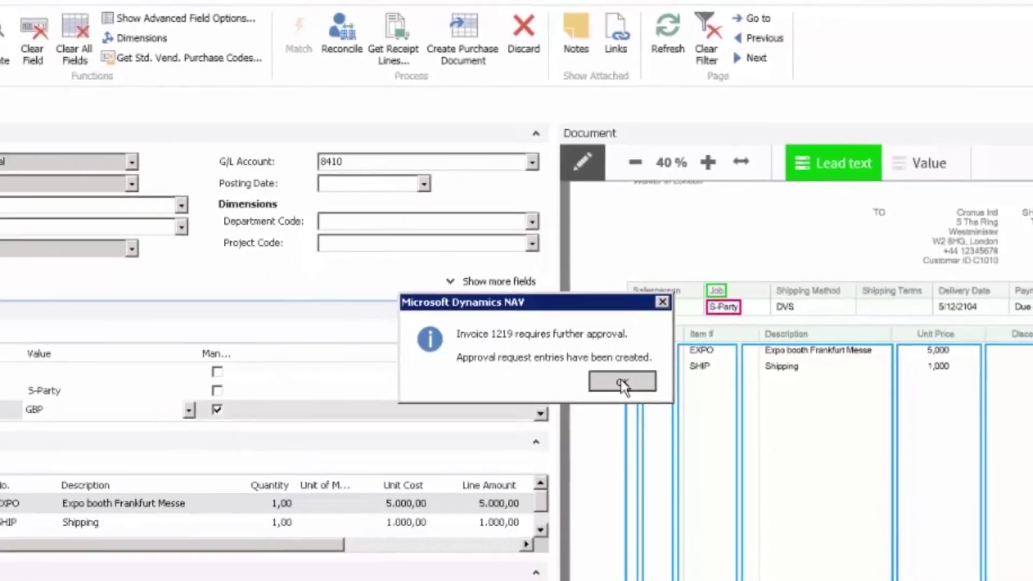